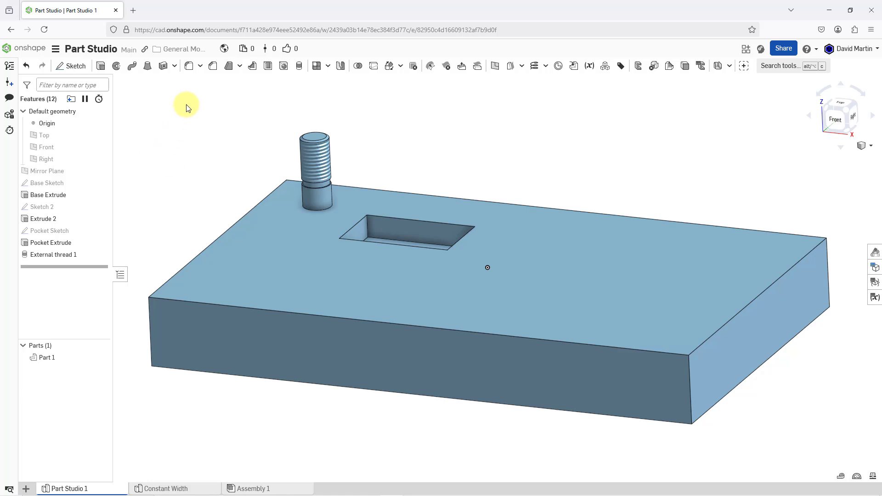
Start a Fillet and select the four vertical corner edges of the base plate.
click(192, 72)
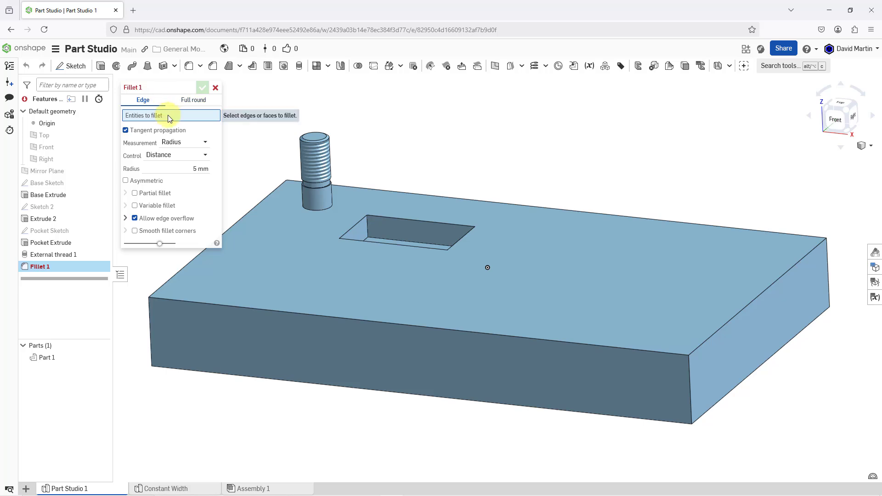
click(150, 331)
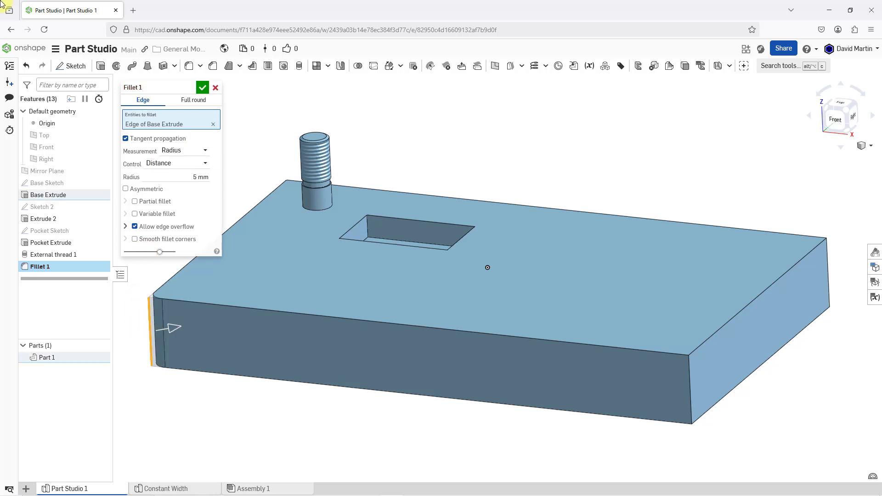
click(691, 391)
click(828, 283)
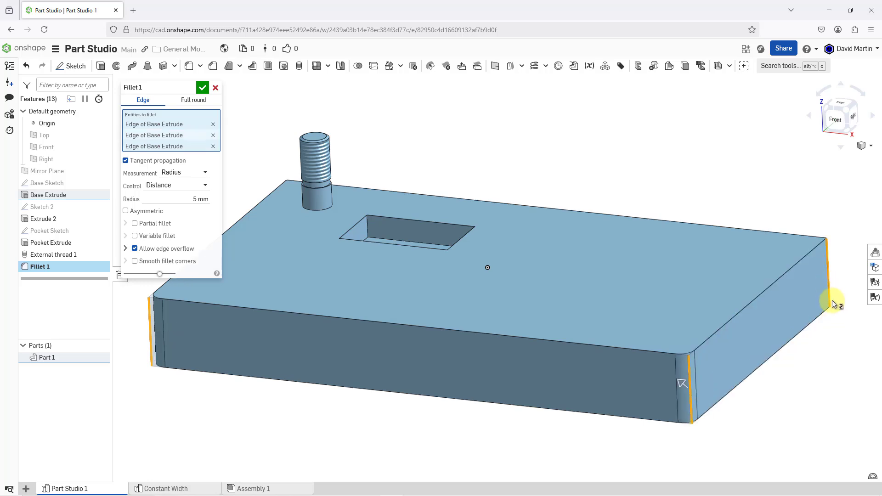
right_drag(720, 332, 698, 337)
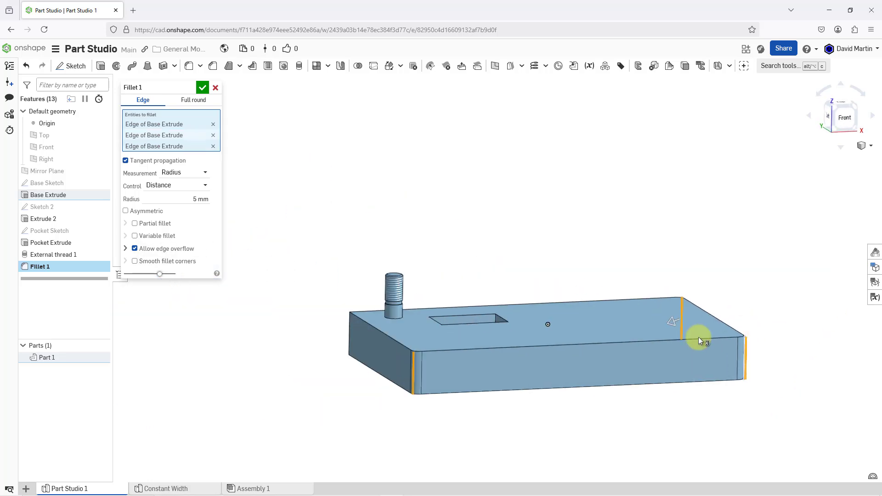
click(350, 345)
right_drag(457, 343, 655, 465)
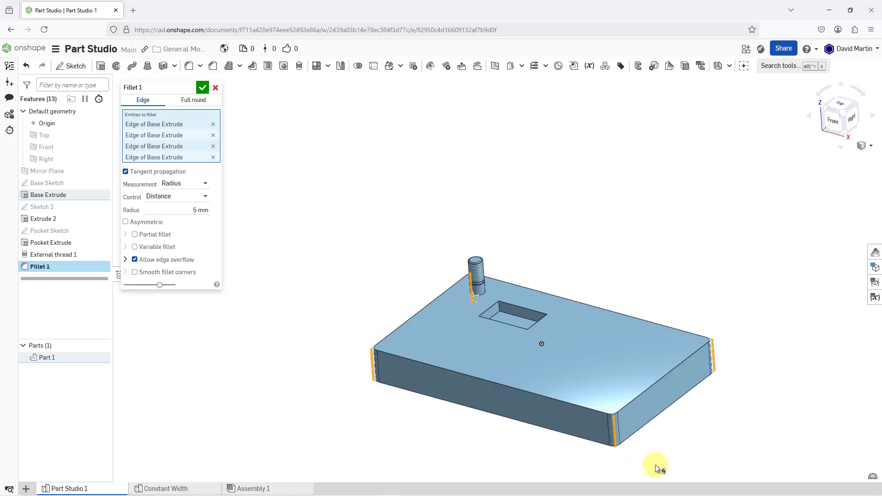
middle_drag(632, 445, 581, 363)
scroll(549, 347, up, 3)
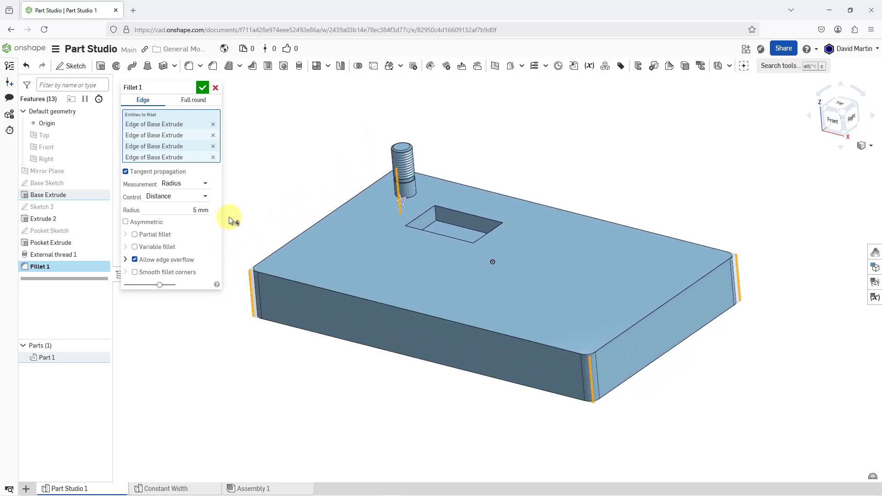
Apply the plate's corner fillet with Radius measurement, Distance control and a radius of 12 mm.
click(188, 186)
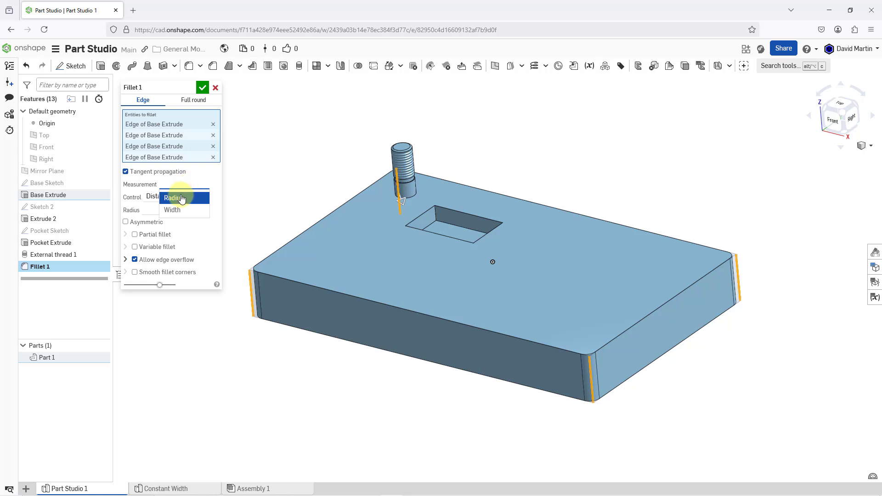
click(179, 200)
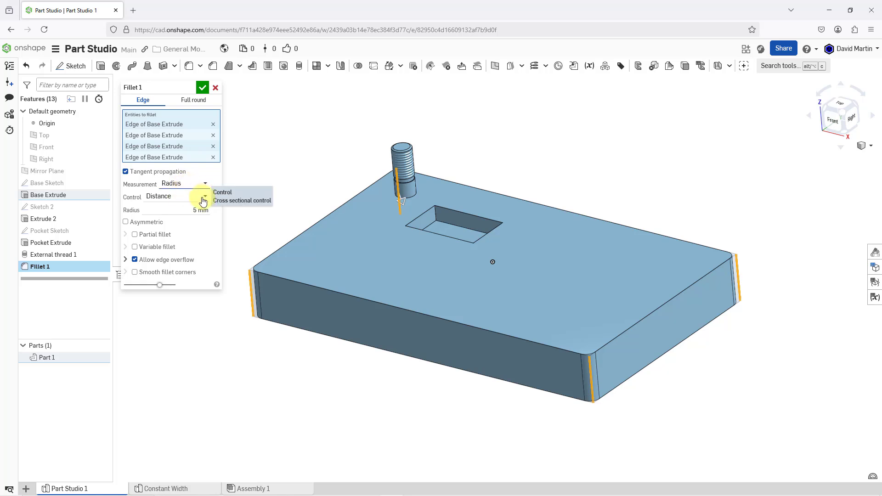
click(203, 201)
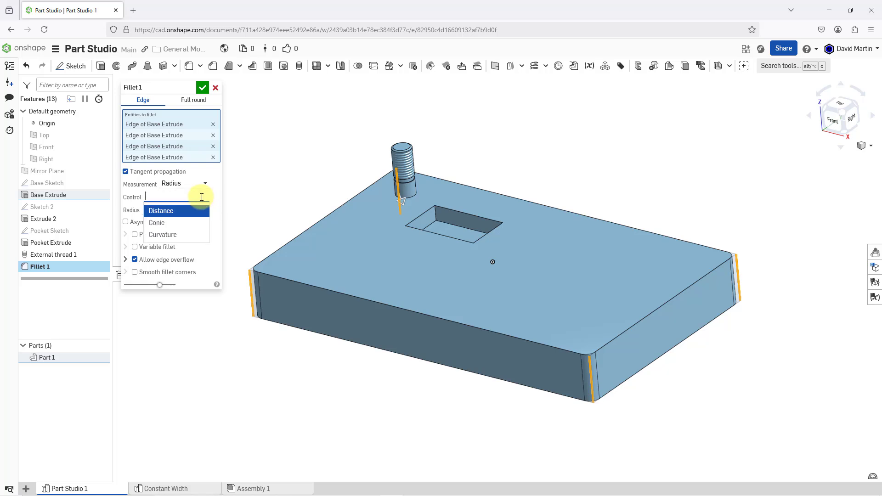
click(171, 210)
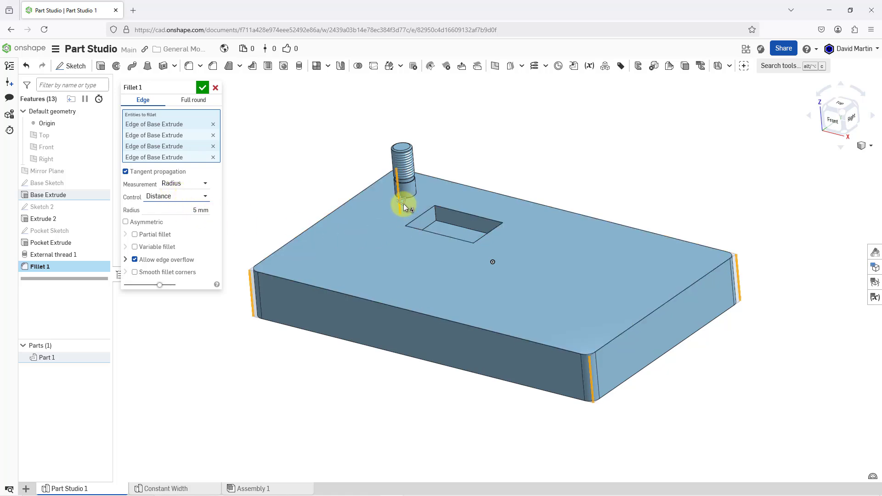
drag(405, 204, 405, 207)
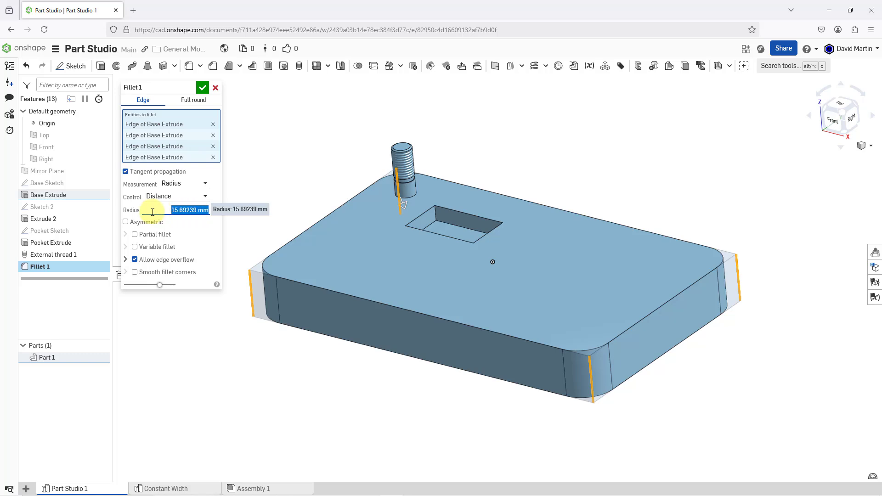
text(12)
key(Return)
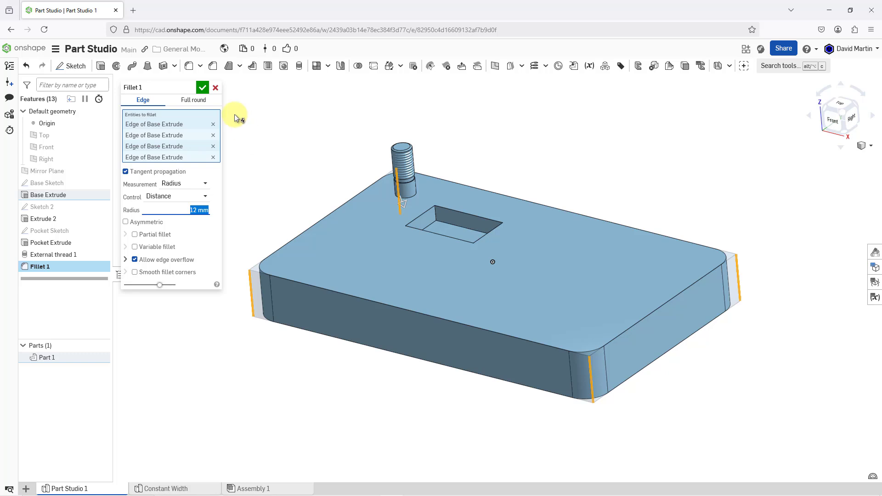
click(204, 89)
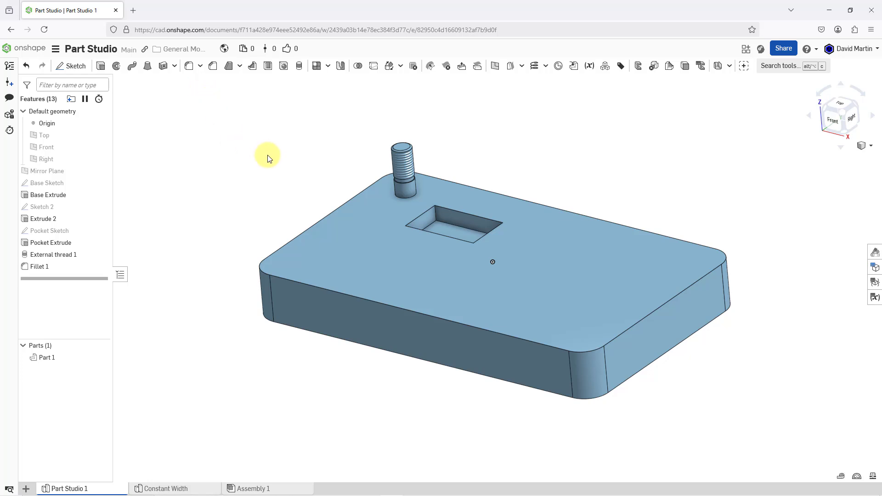
Start another Fillet and select the four vertical corner edges inside the rectangular pocket.
right_drag(287, 185, 292, 188)
scroll(437, 214, up, 5)
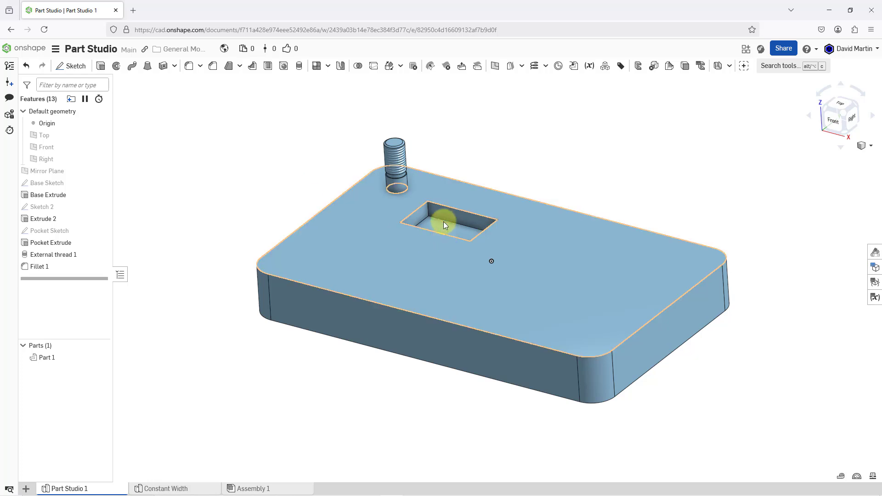
scroll(431, 214, up, 2)
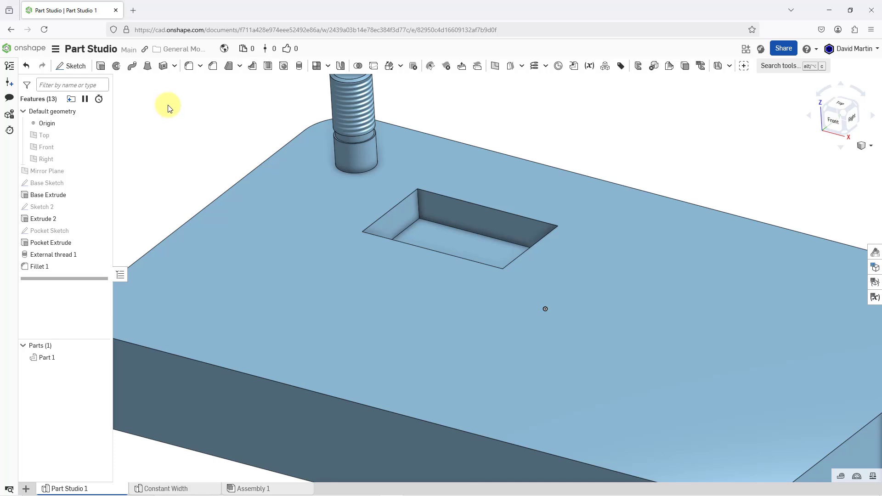
click(189, 68)
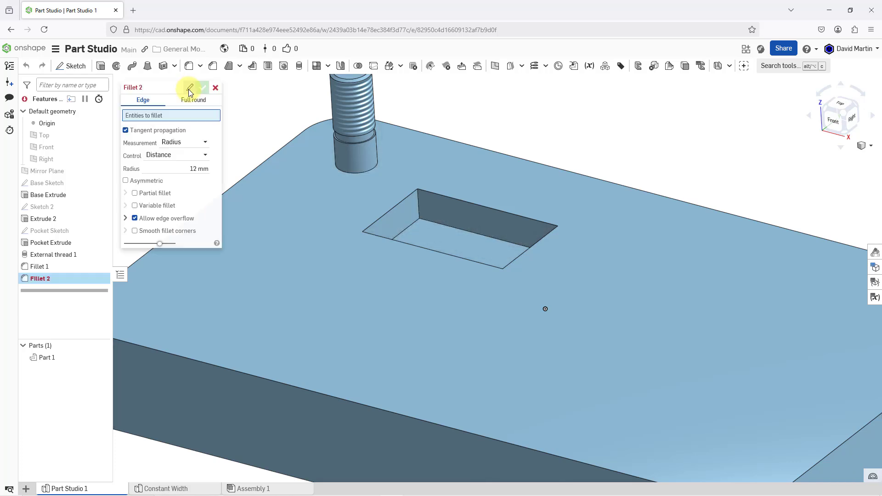
click(419, 209)
right_drag(465, 219, 505, 232)
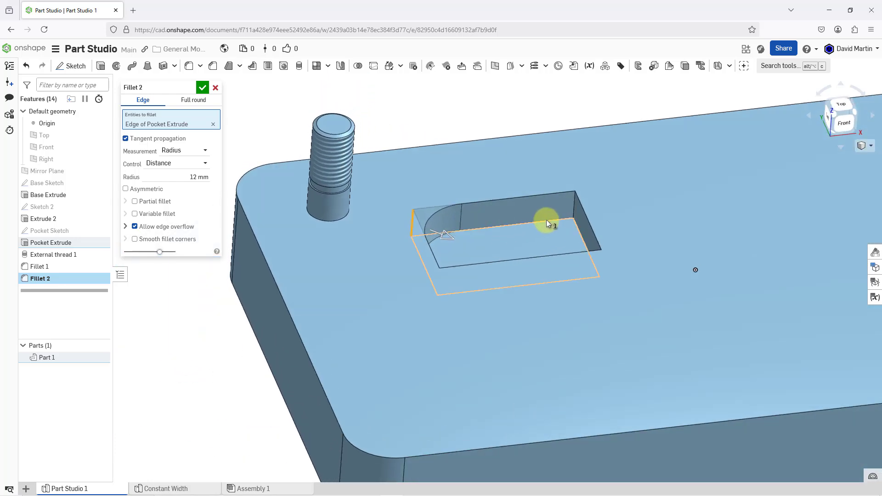
click(575, 209)
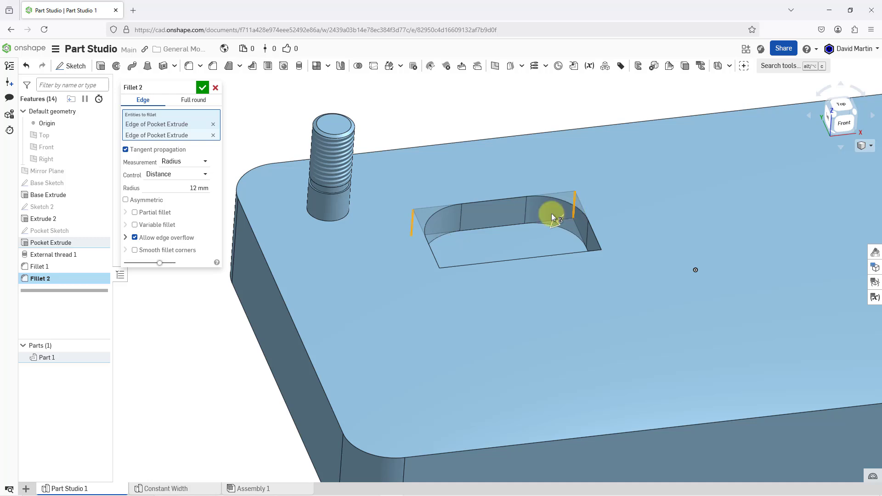
right_drag(517, 220, 509, 272)
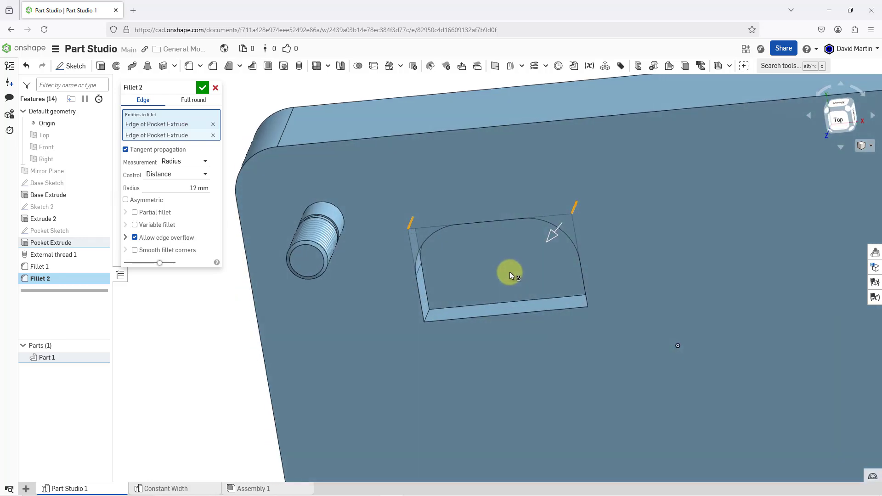
click(426, 314)
mouse_move(483, 277)
right_down()
mouse_move(501, 263)
mouse_move(512, 270)
right_up()
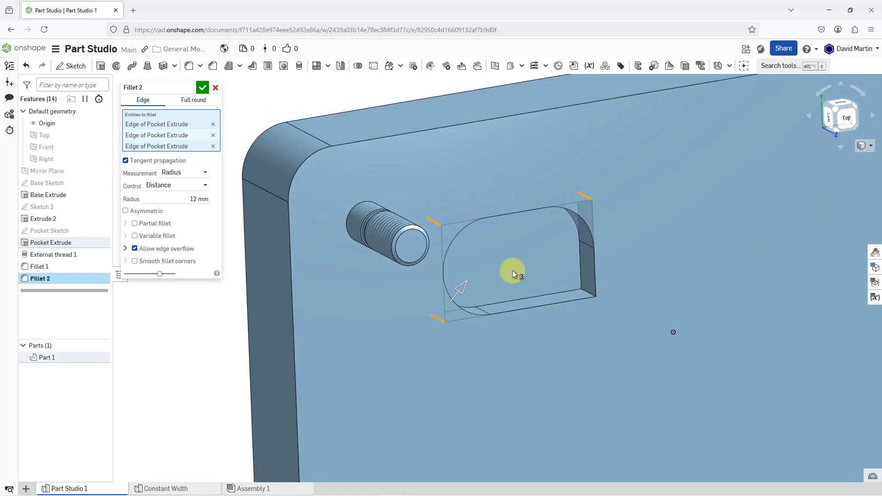
click(583, 291)
right_drag(507, 255, 477, 208)
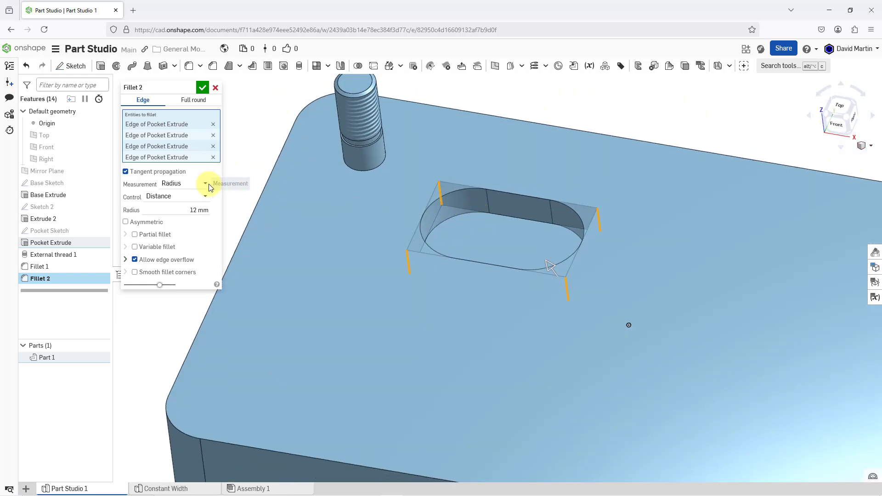
Set the pocket corner fillet's radius to 5 mm and accept the feature.
click(182, 210)
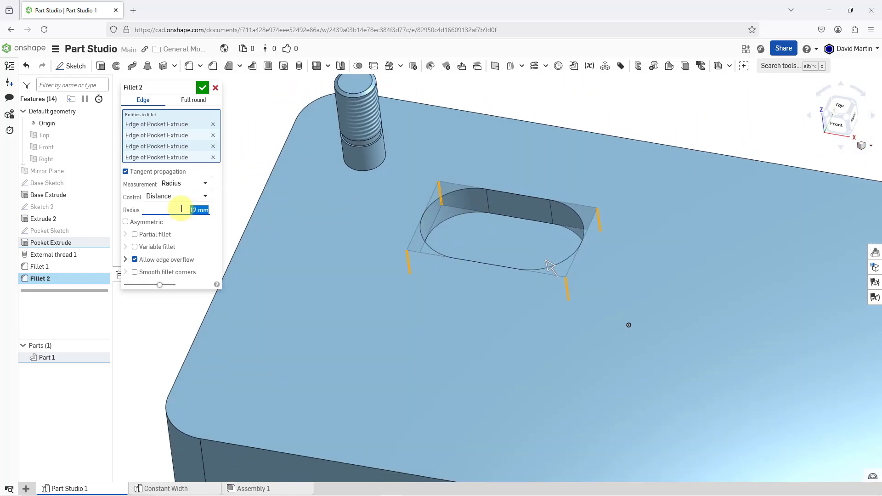
text(5)
key(Return)
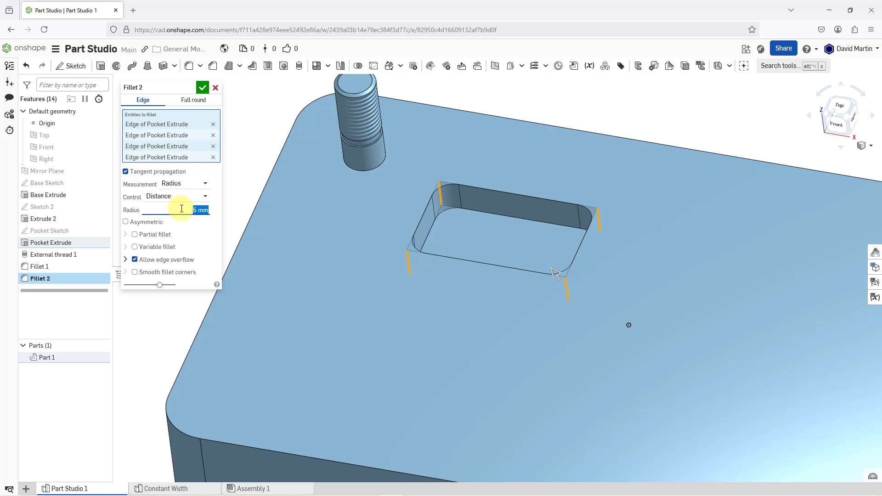
click(202, 88)
Fillet the outer edge loop of the plate's top face with a 10 mm radius, using one front edge and tangent propagation.
scroll(210, 144, down, 3)
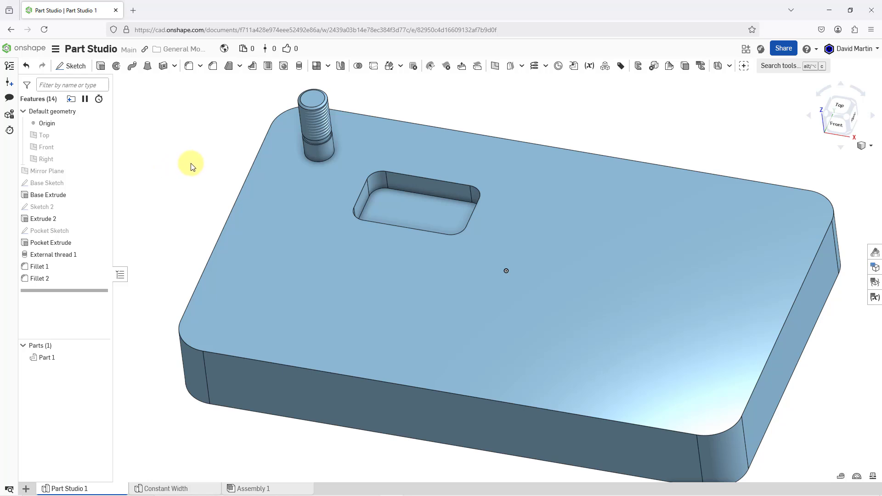
click(189, 66)
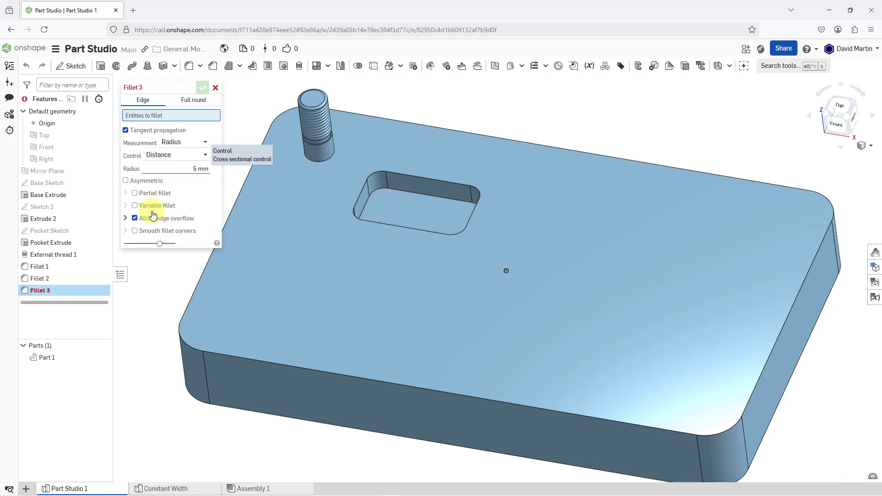
click(374, 380)
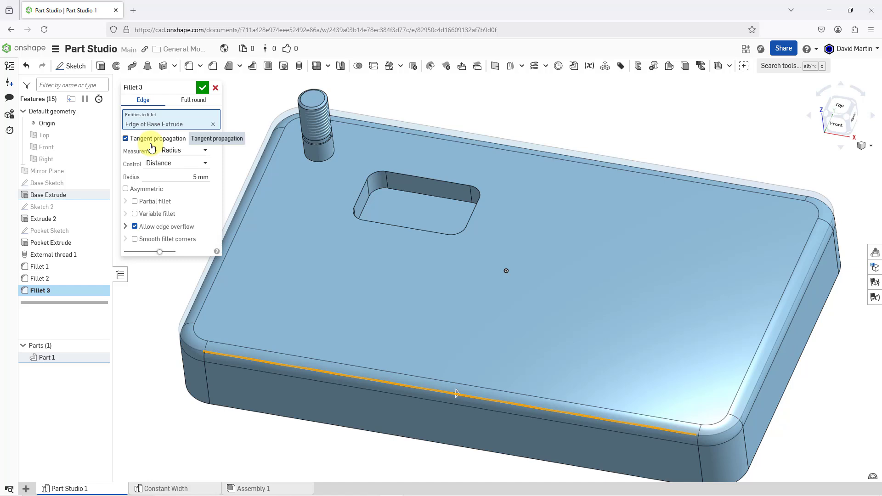
click(125, 138)
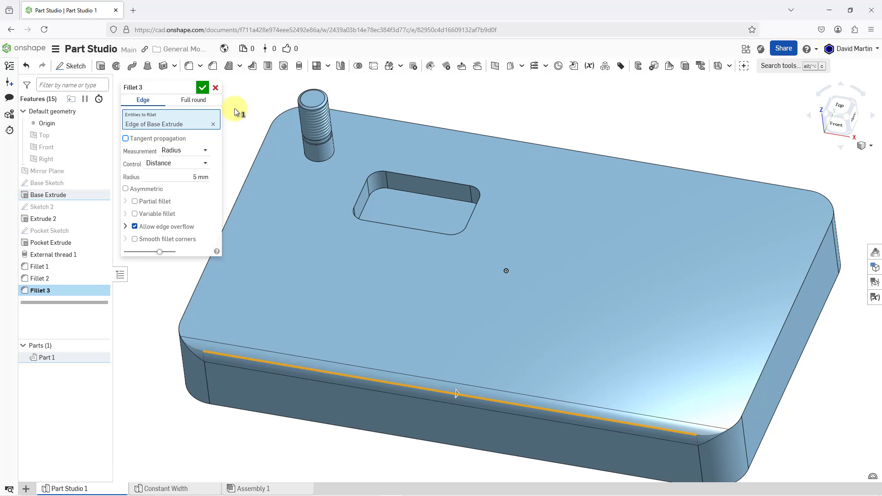
click(125, 138)
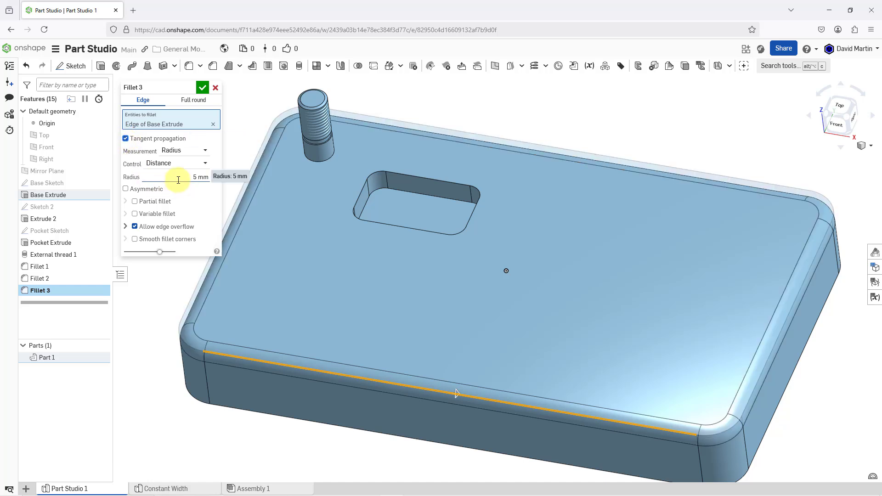
click(161, 174)
text(10)
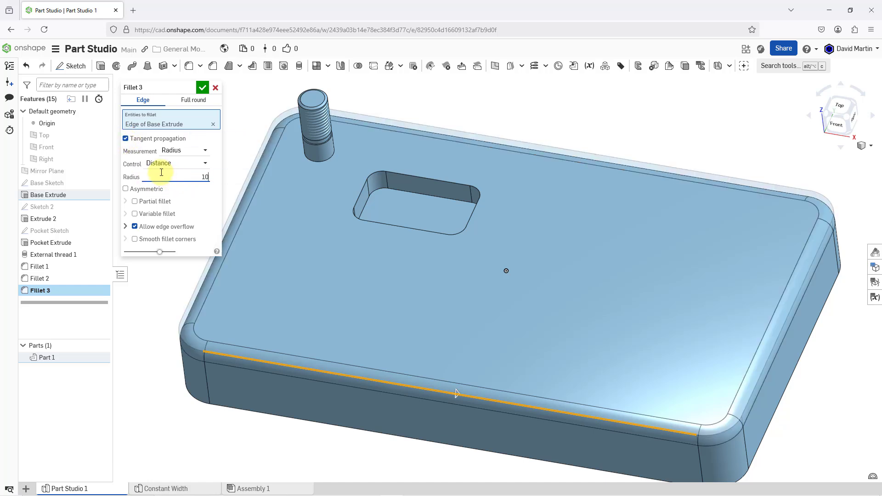
key(Return)
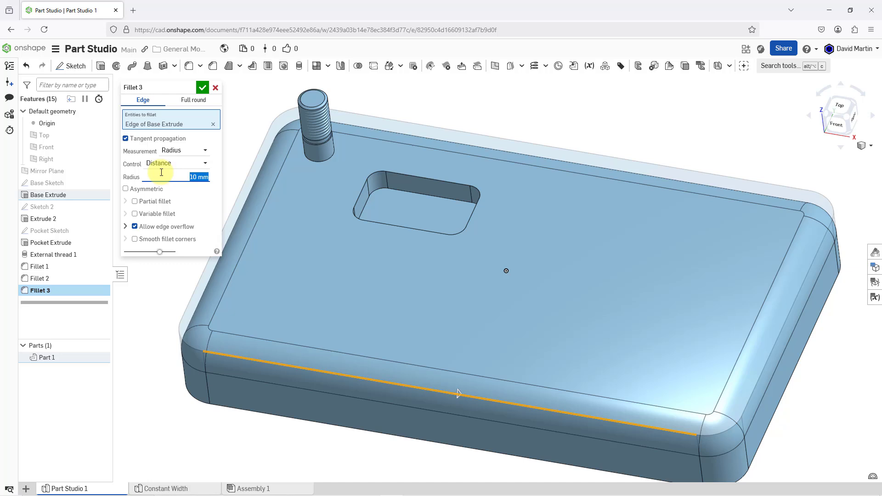
click(202, 88)
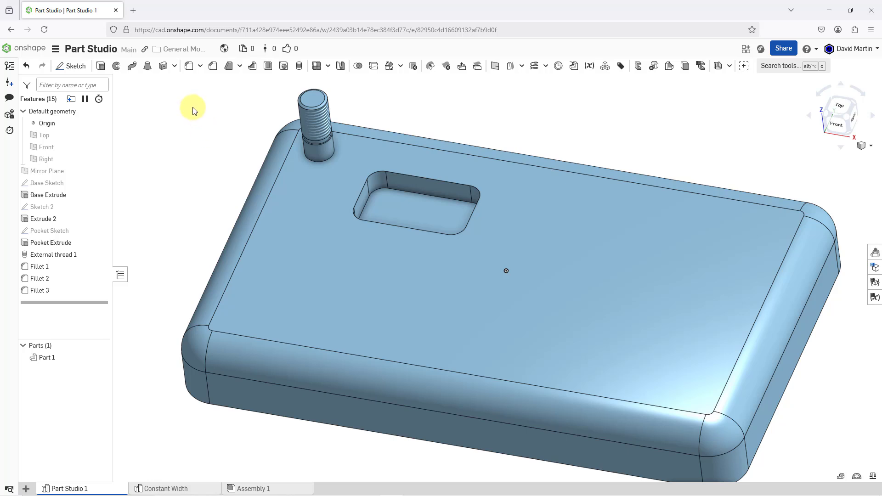
Fillet the inner floor edge of the rectangular pocket with a 2.5 mm radius, using one long edge and tangent propagation.
click(189, 66)
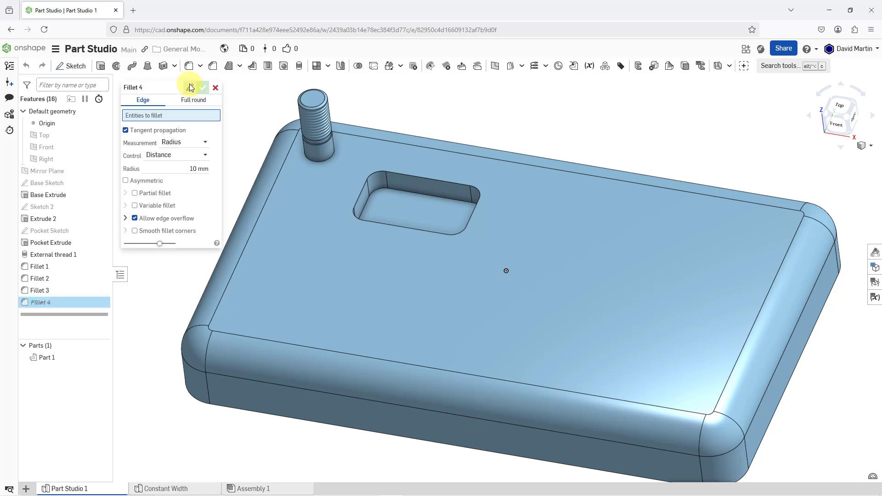
click(423, 194)
click(182, 178)
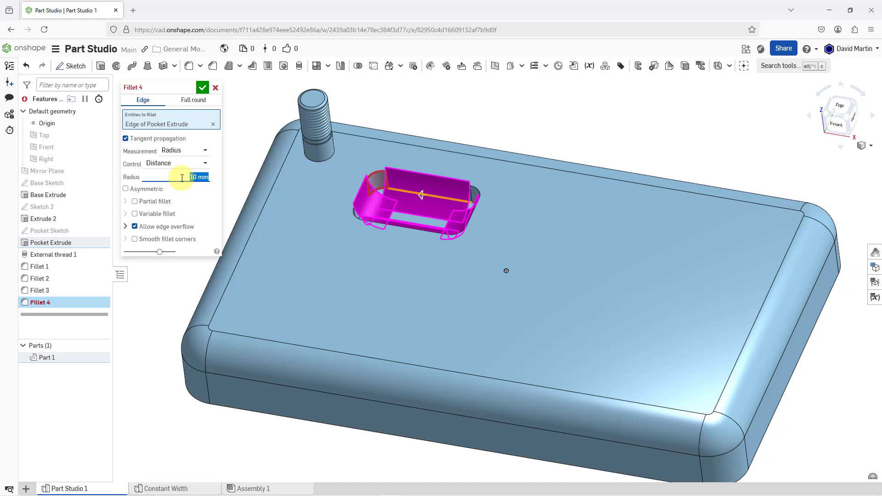
text(2.5)
key(Return)
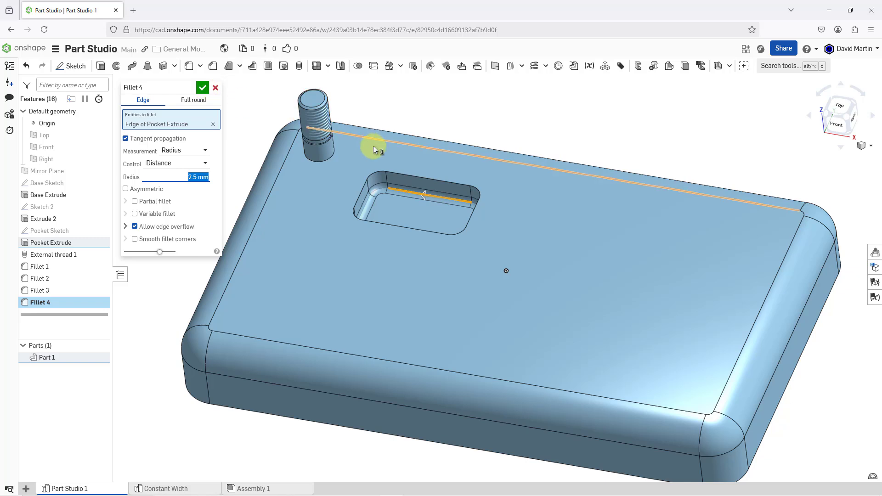
scroll(377, 186, up, 5)
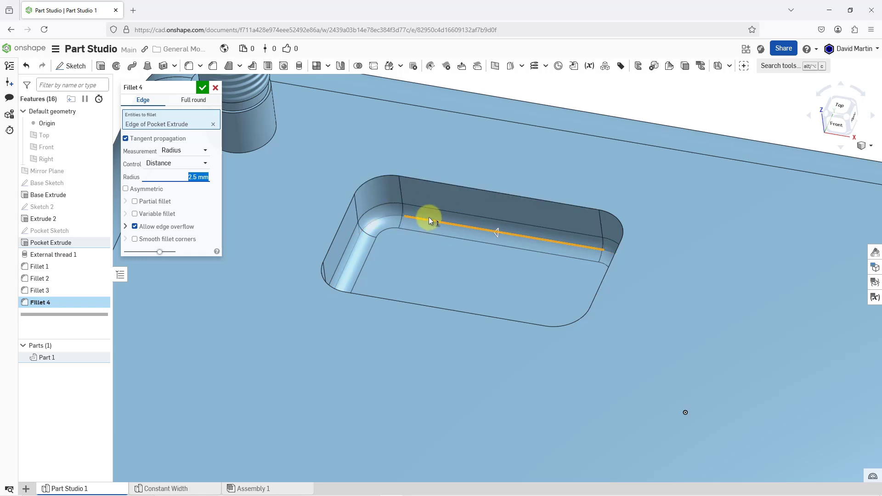
scroll(501, 230, down, 2)
scroll(501, 230, down, 3)
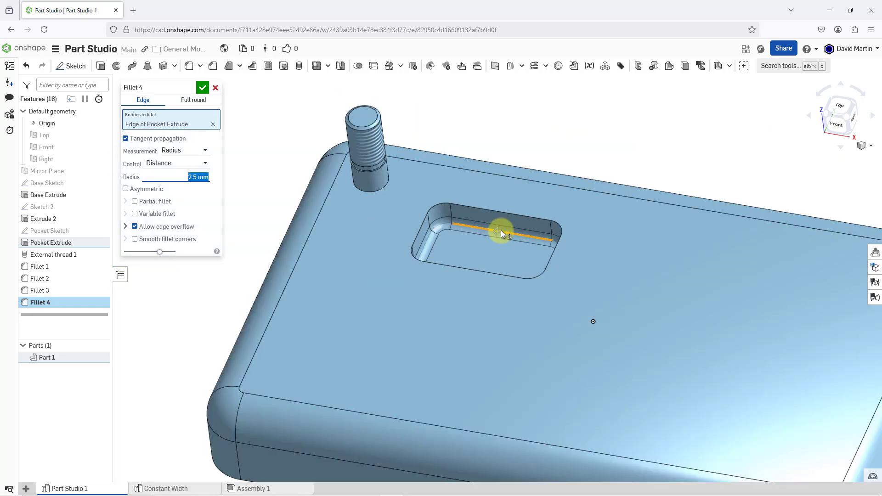
click(201, 89)
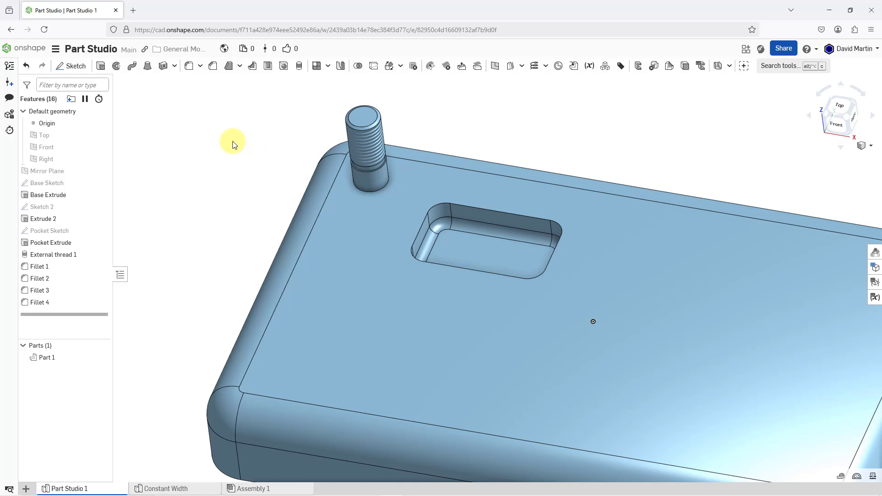
scroll(213, 153, down, 3)
scroll(261, 240, up, 1)
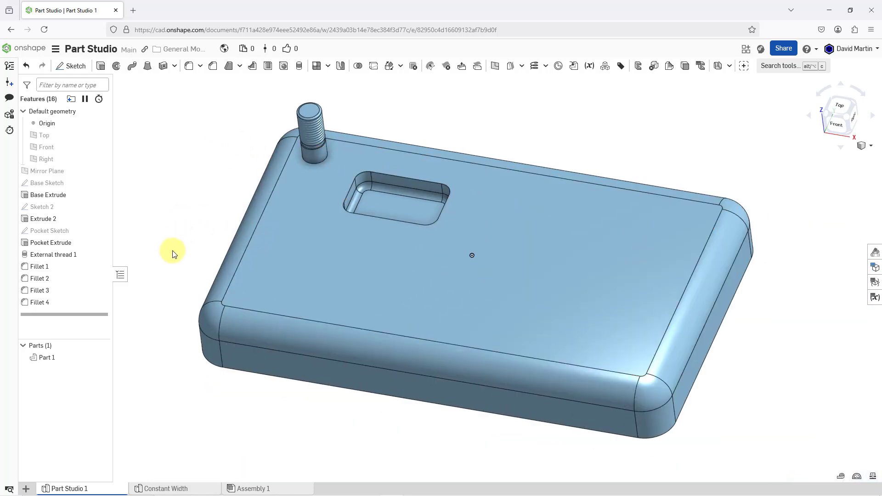
In the Constant Width part studio, start a 25 mm radius Fillet on the edge where the upper vertical cylinder meets the large cylinder.
click(201, 488)
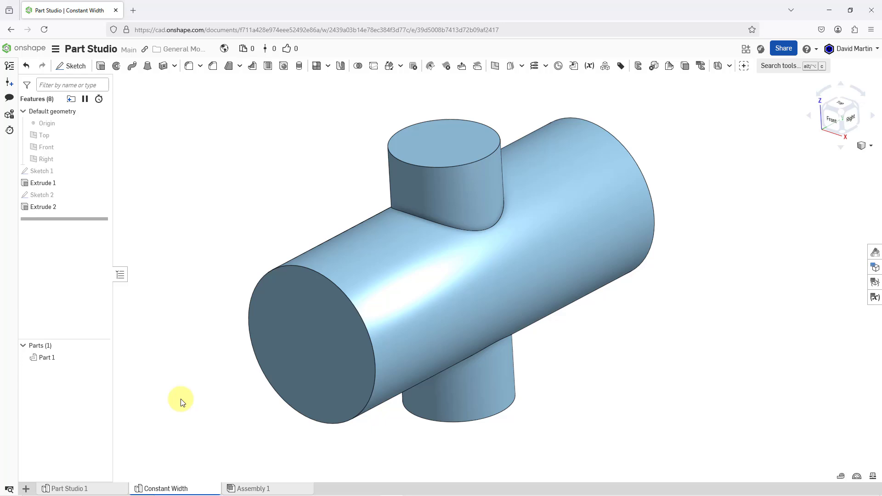
click(190, 69)
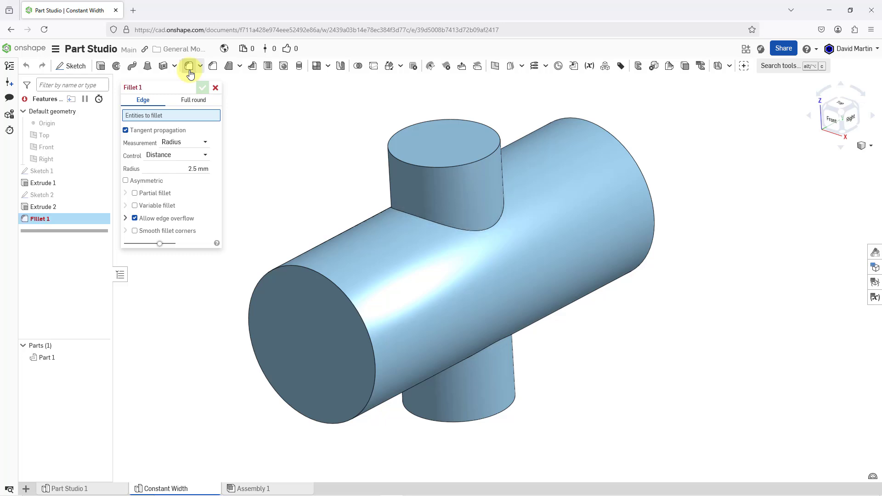
click(426, 219)
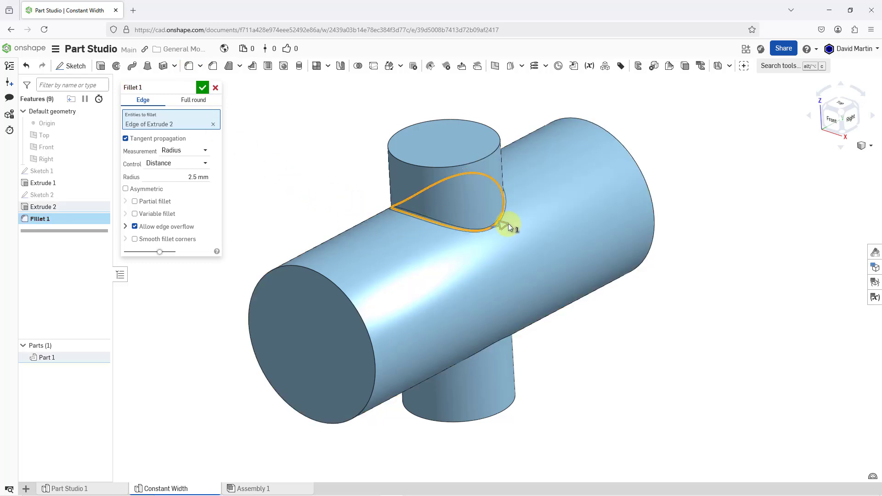
drag(510, 223, 274, 176)
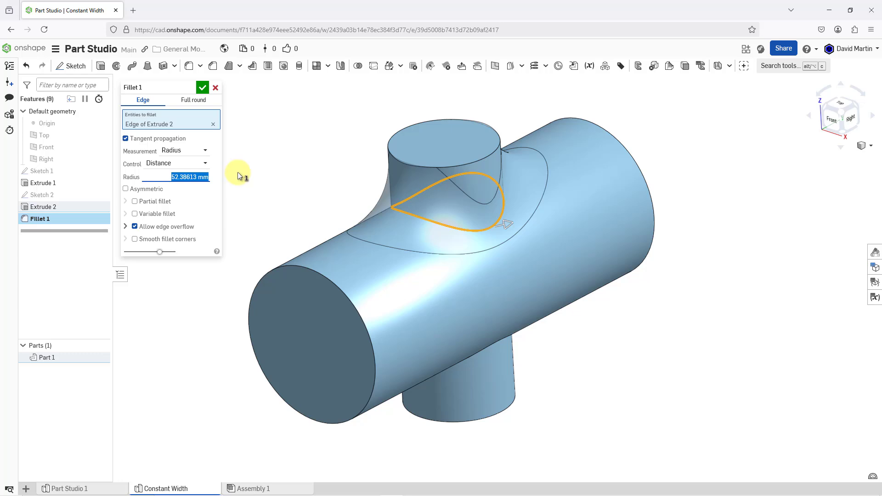
text(25)
key(Return)
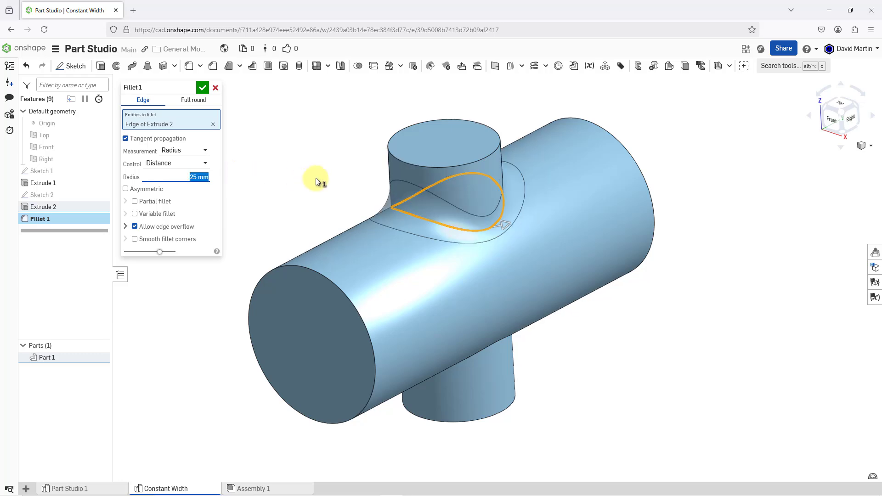
mouse_move(348, 189)
right_down()
mouse_move(365, 192)
mouse_move(346, 186)
right_up()
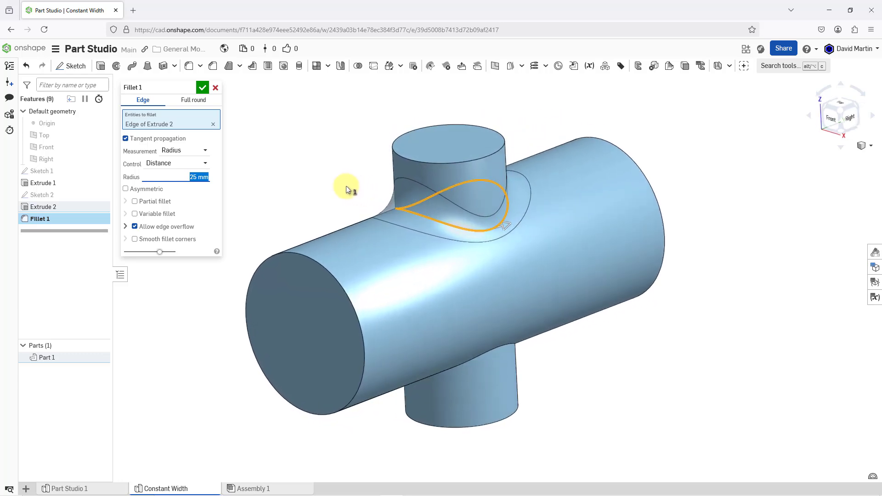
scroll(345, 192, up, 2)
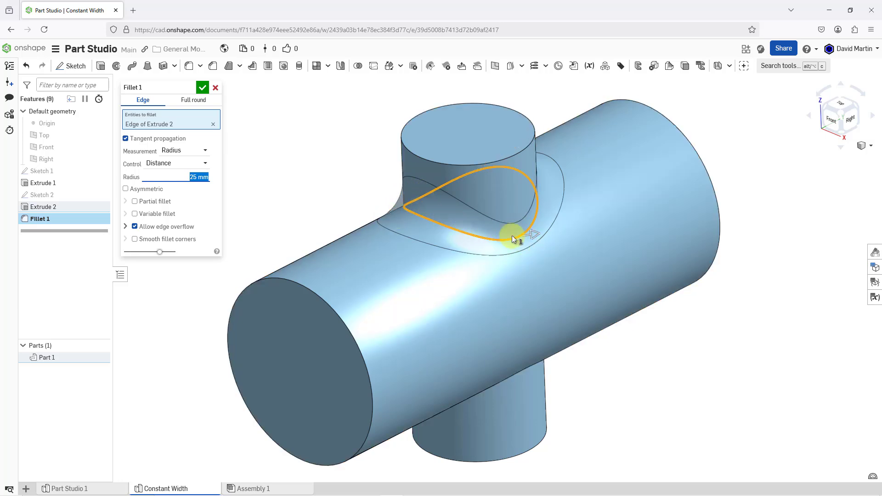
Change the cylinder fillet's measurement to Width at 15 mm and accept the feature.
click(204, 153)
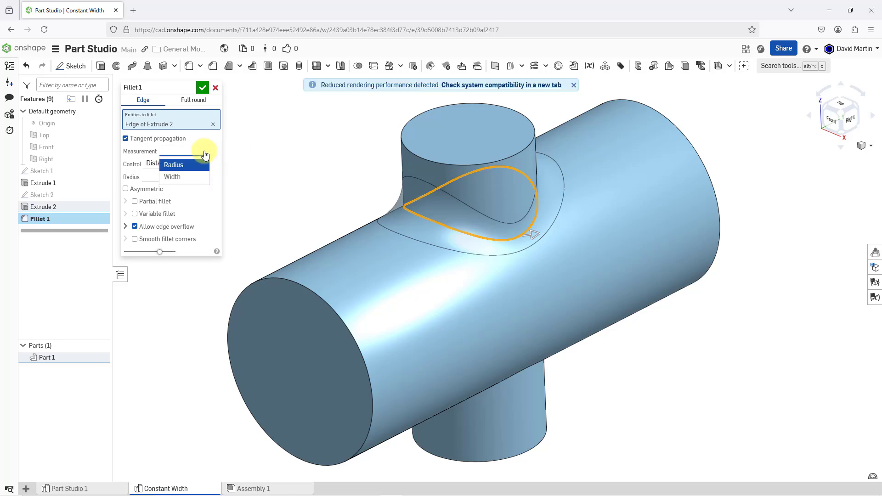
click(180, 180)
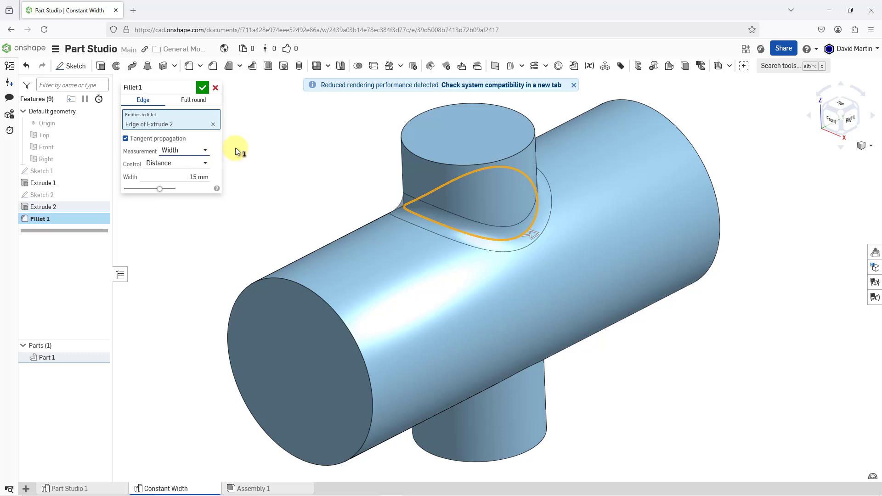
click(203, 89)
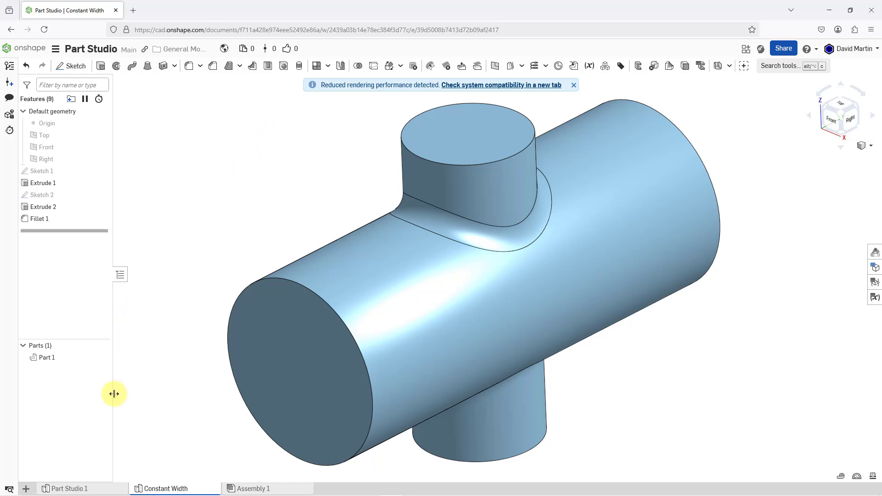
Return to Part Studio 1 and start a Fillet on the circular edge at the base of the threaded stud.
click(102, 488)
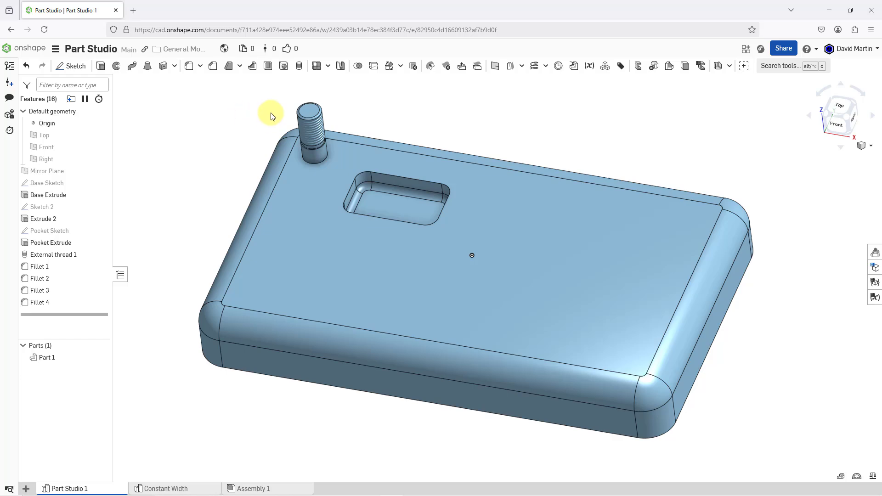
scroll(280, 117, up, 3)
scroll(283, 119, up, 2)
scroll(282, 118, up, 2)
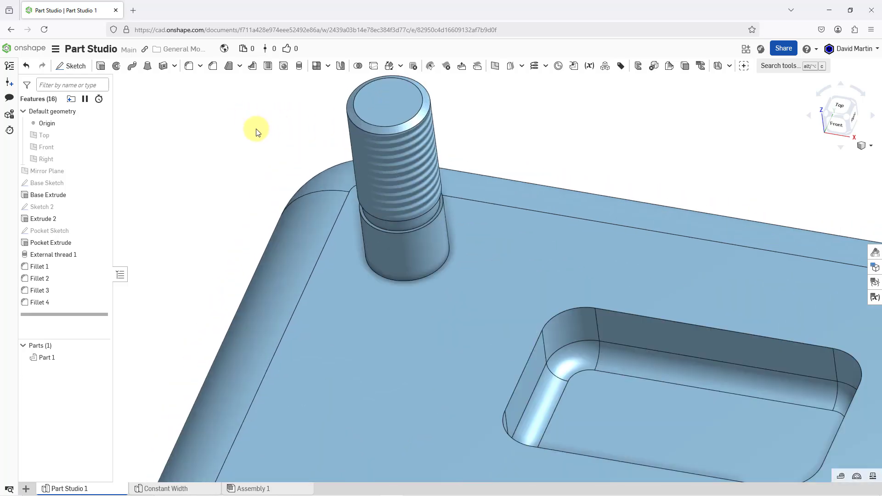
right_drag(315, 285, 338, 260)
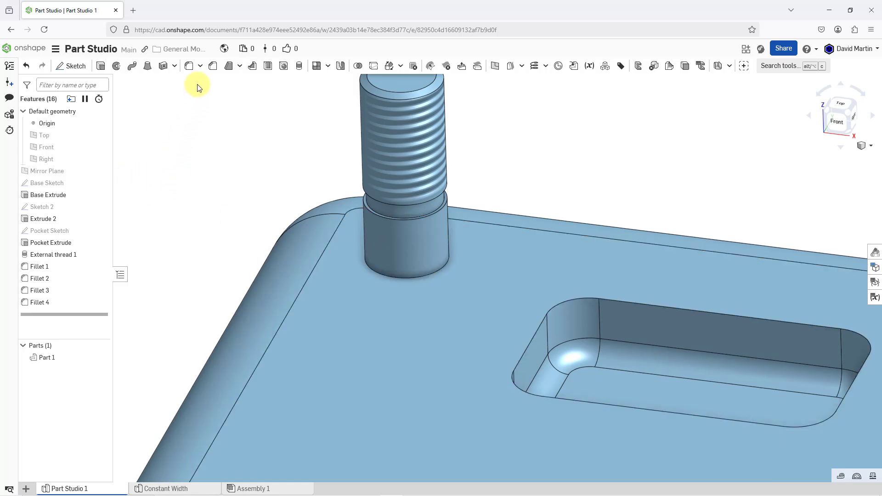
click(192, 70)
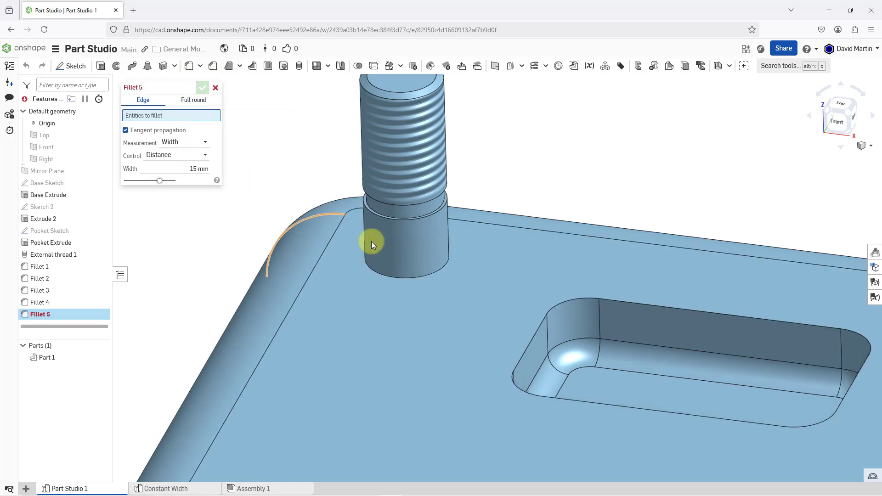
click(403, 277)
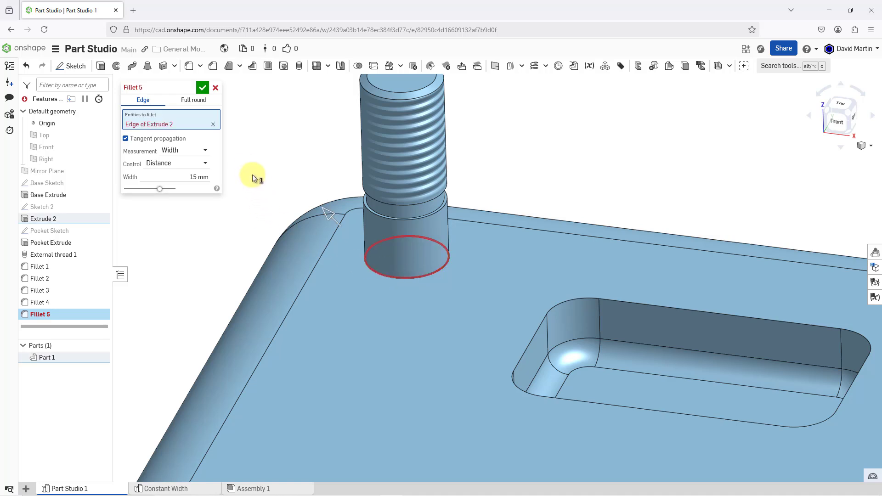
Set the stud base fillet's measurement to Radius with a value of 4 mm.
click(187, 152)
click(181, 165)
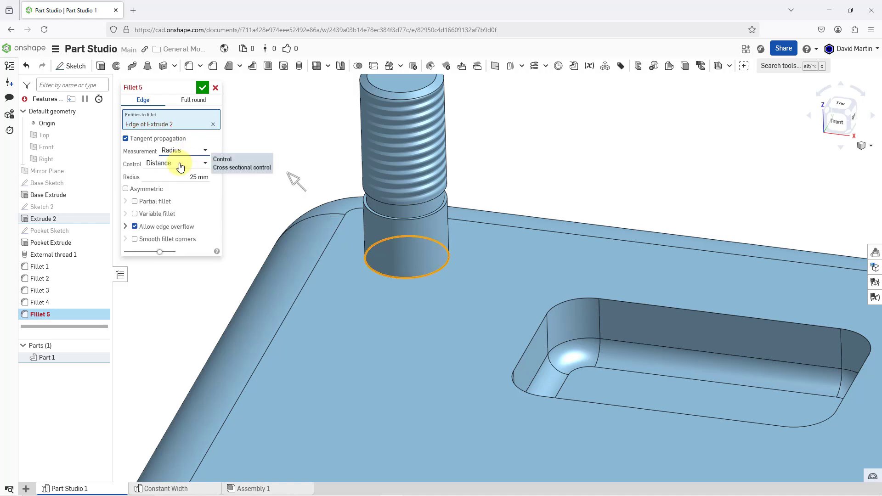
click(182, 176)
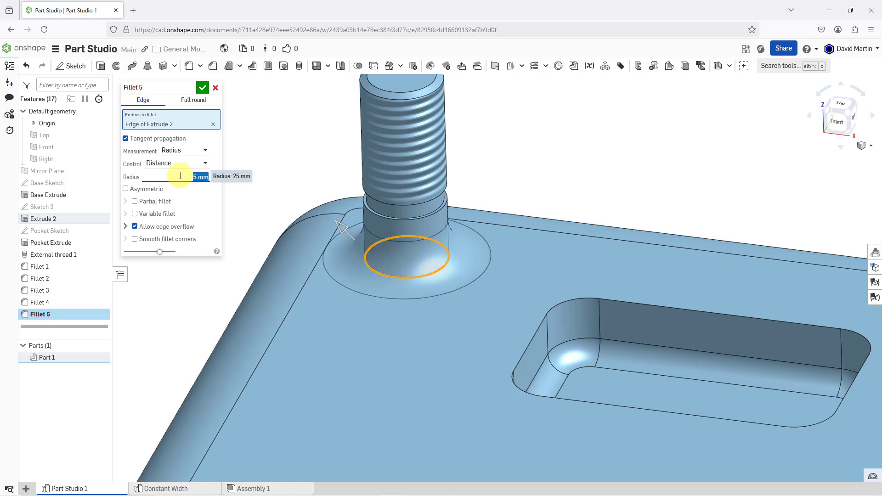
key(Down)
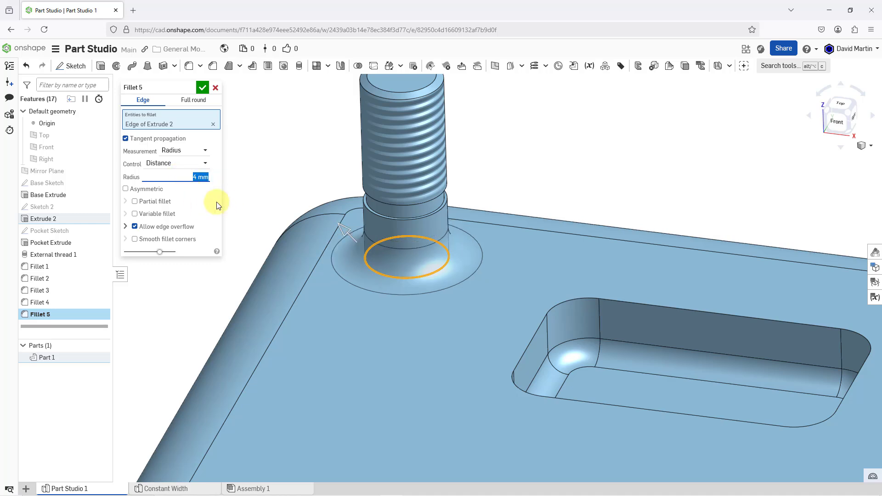
Try Conic control on the stud base fillet with a Rho value of 0.25.
click(205, 167)
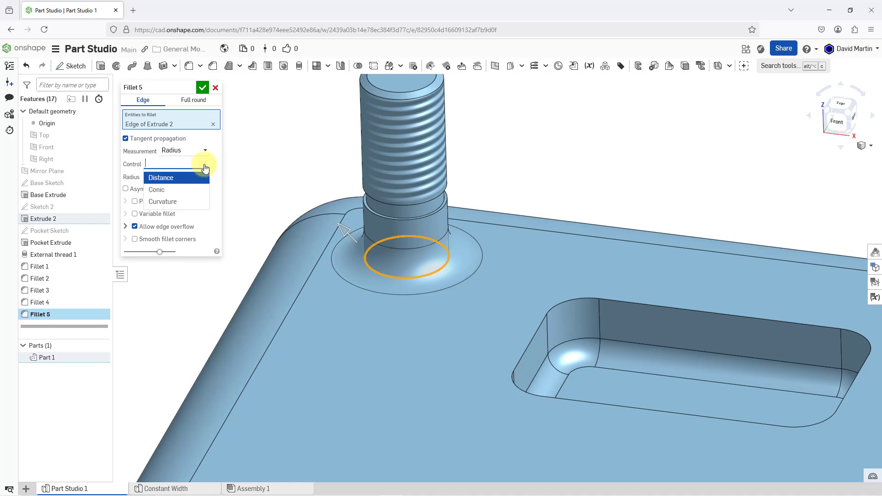
click(178, 195)
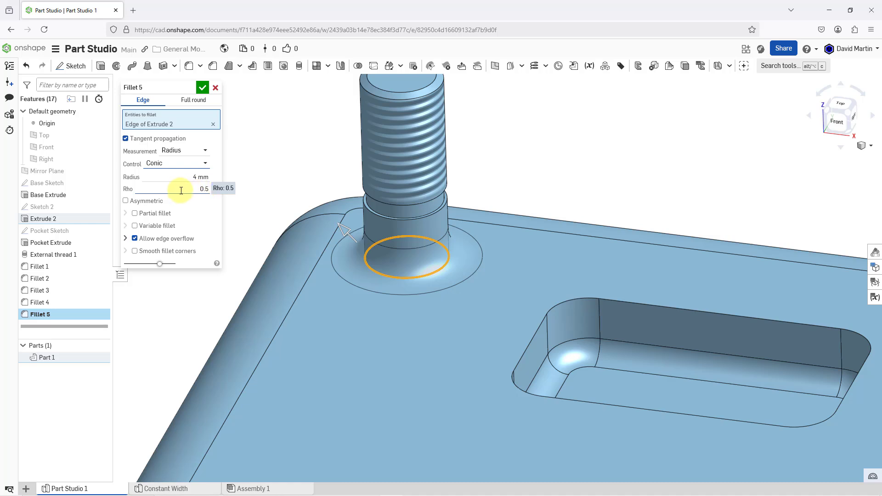
click(181, 191)
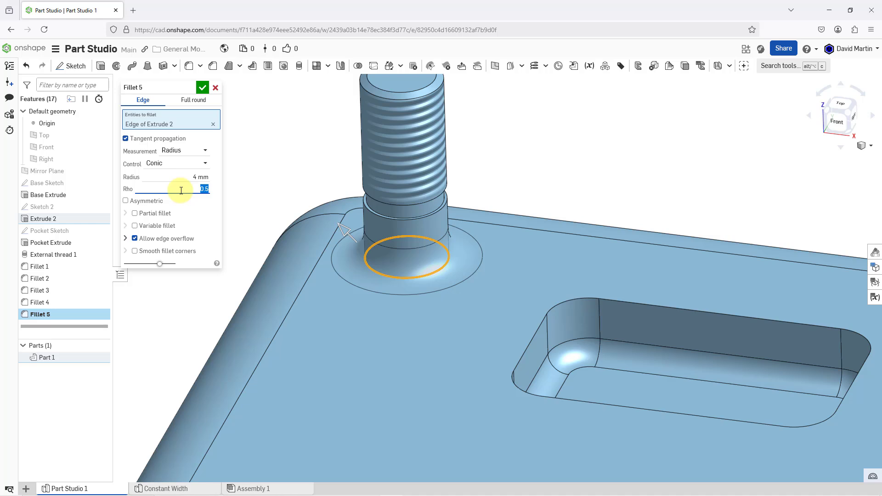
text(0.25)
key(Return)
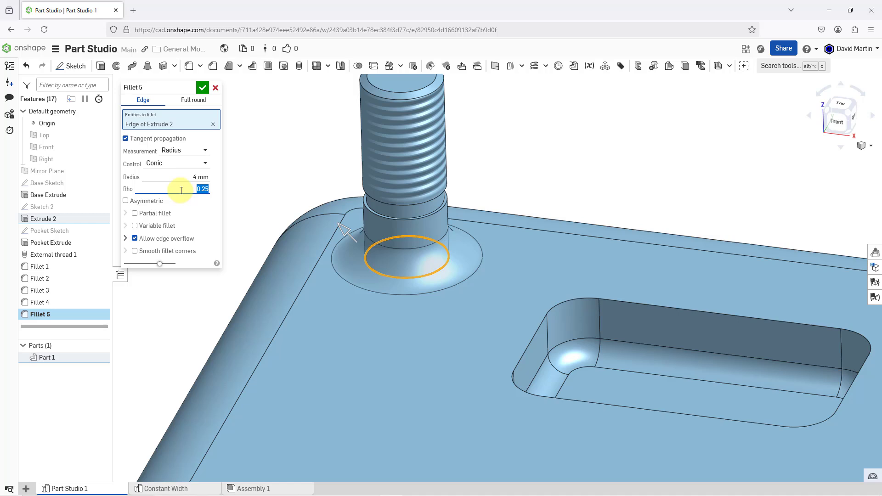
Lower the conic fillet's Rho to 0.1 and examine its profile from the side.
key(BackSpace)
text(.1)
key(Return)
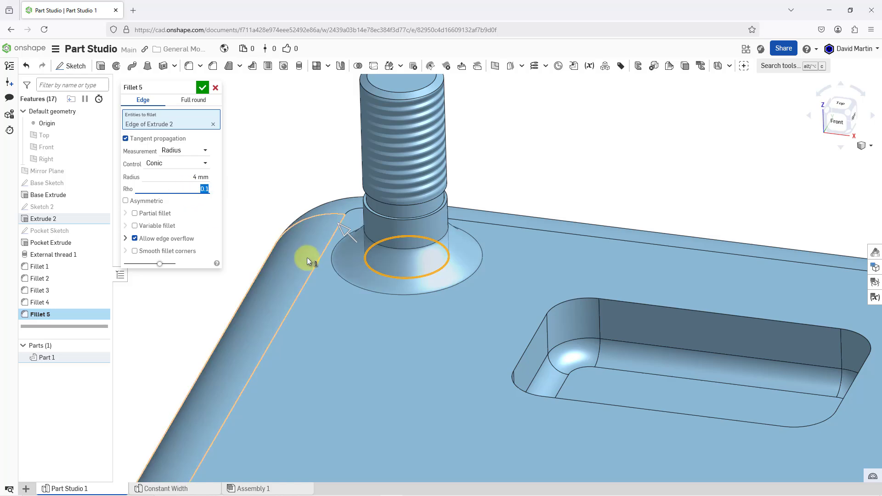
right_drag(361, 260, 371, 245)
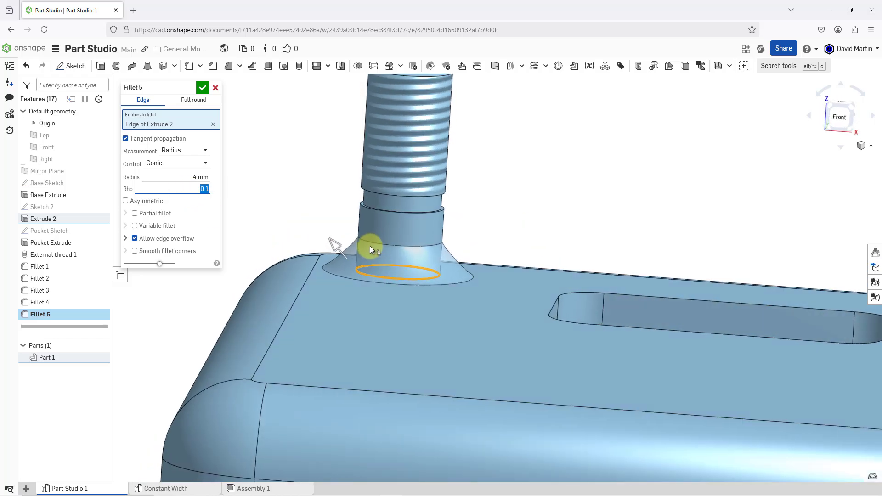
right_drag(322, 219, 320, 218)
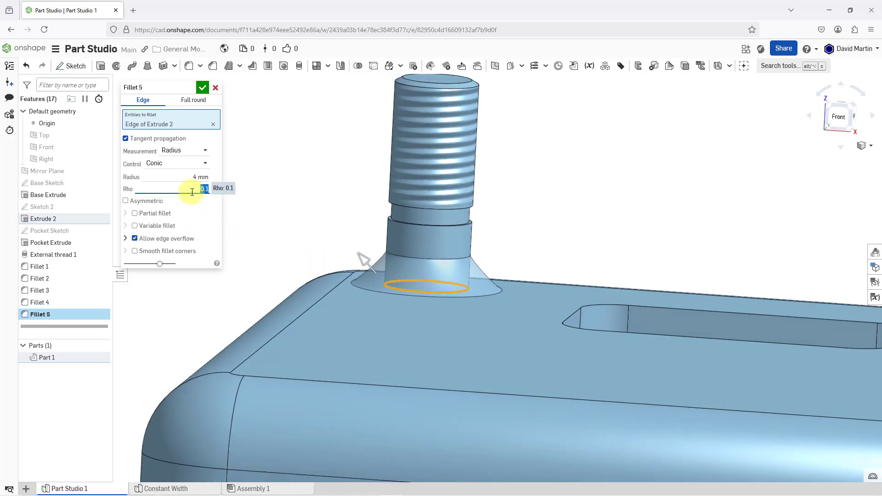
Try Rho values of 0.8, 0.6 and 0.4142 for the stud's conic fillet.
key(BackSpace)
key(Return)
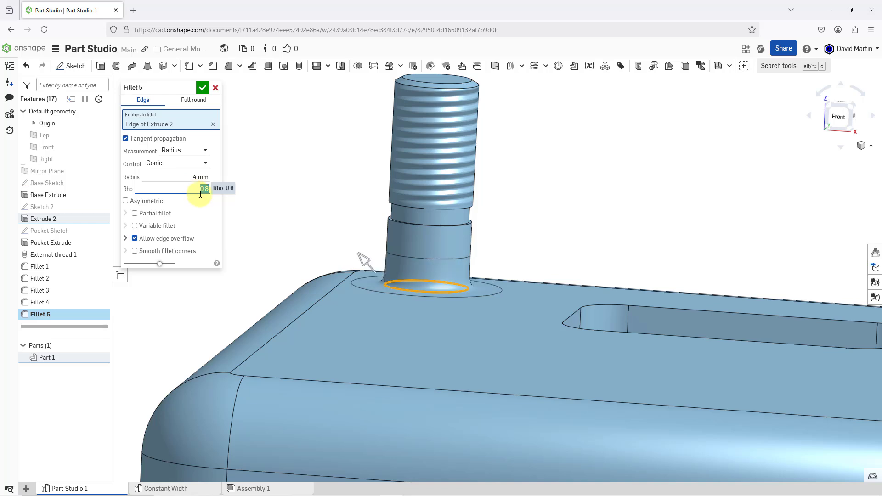
key(BackSpace)
text(0.6)
key(Return)
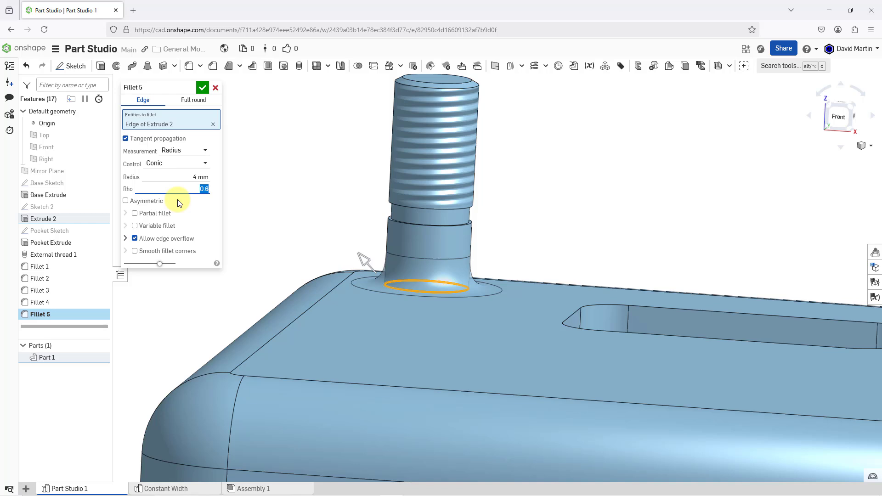
text(.4142)
key(Return)
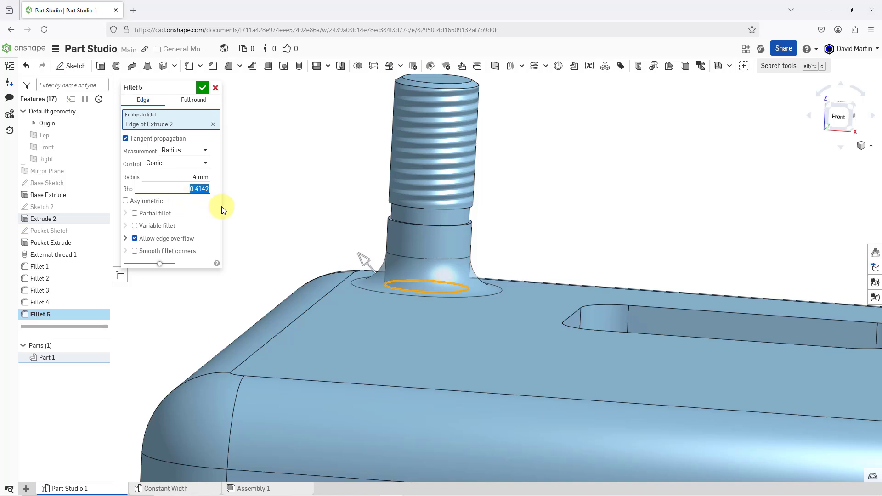
Set the stud base fillet's control back to Distance and accept the feature.
click(184, 167)
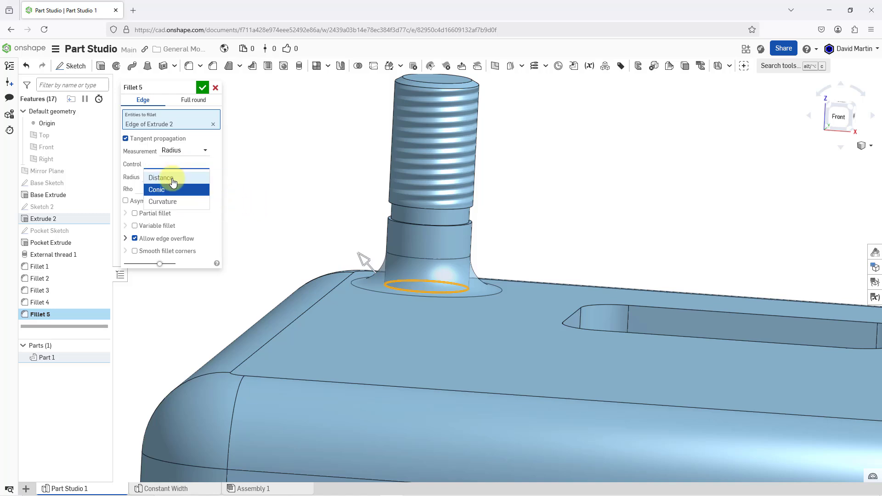
click(173, 178)
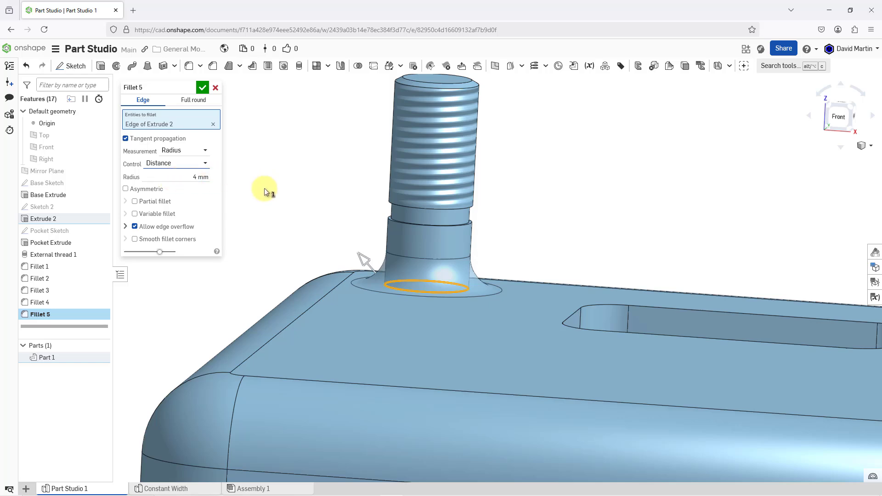
mouse_move(346, 223)
right_down()
mouse_move(338, 238)
mouse_move(338, 228)
right_up()
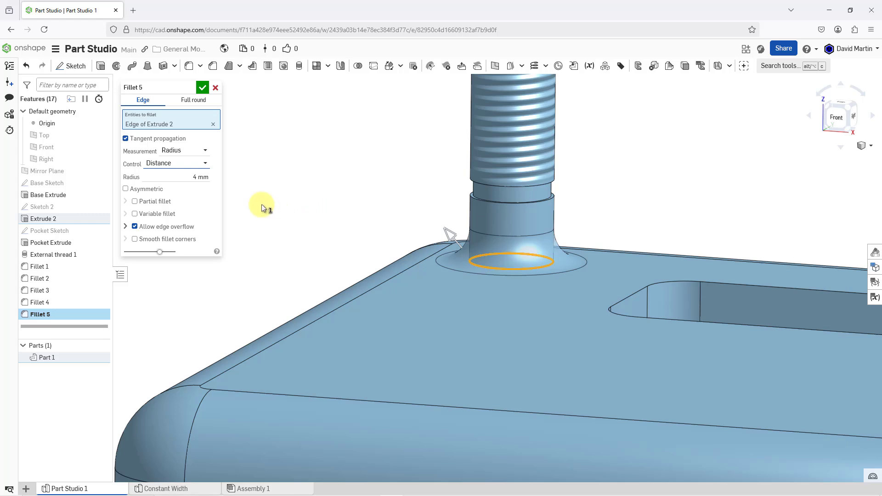
click(203, 91)
scroll(301, 230, down, 5)
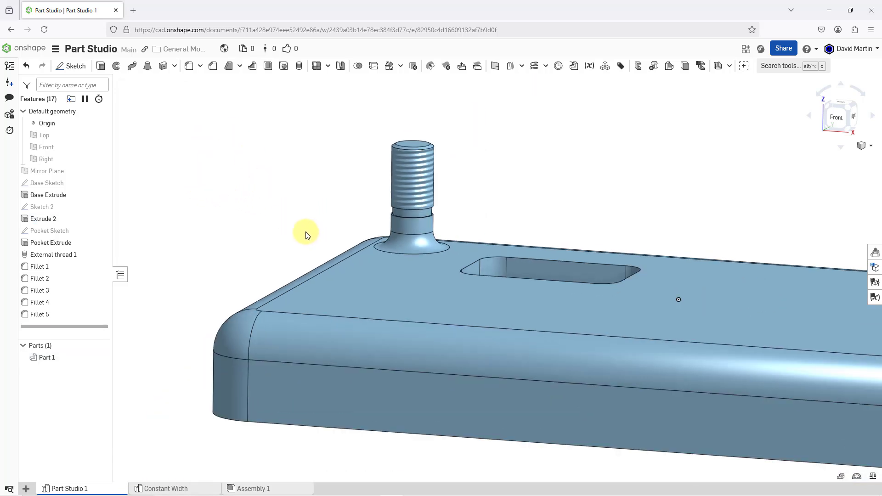
scroll(300, 233, down, 3)
right_drag(500, 281, 490, 291)
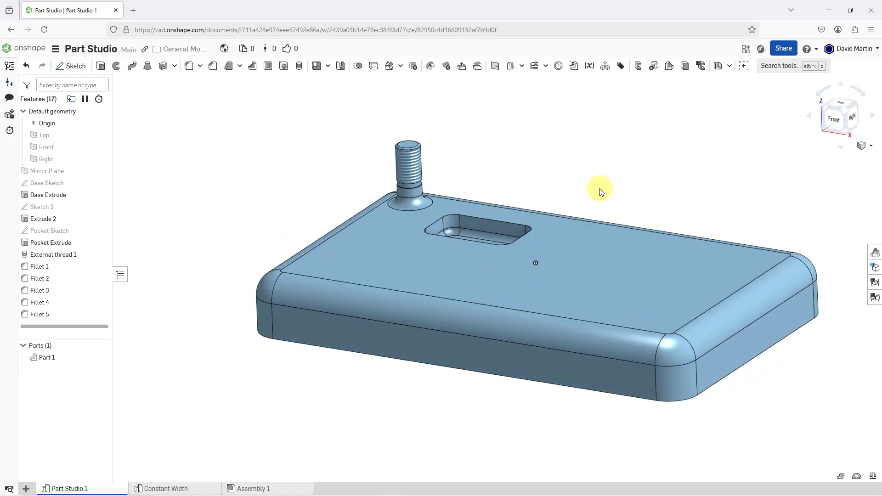